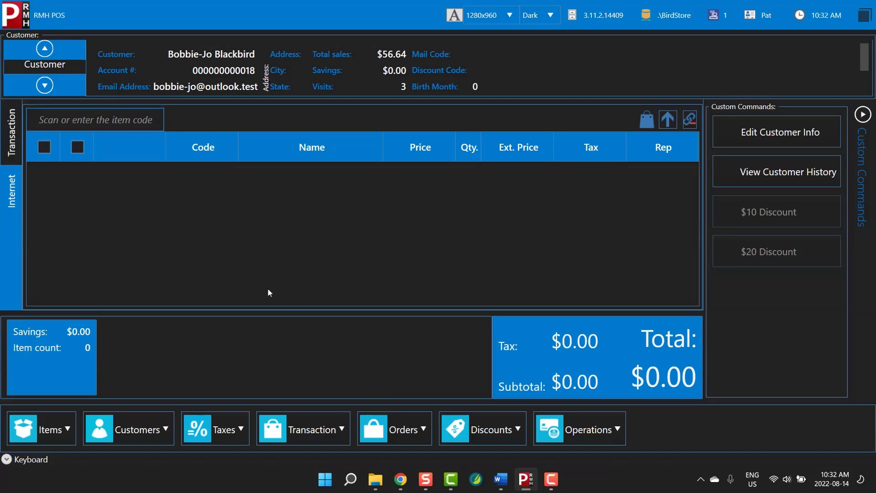
text(6)
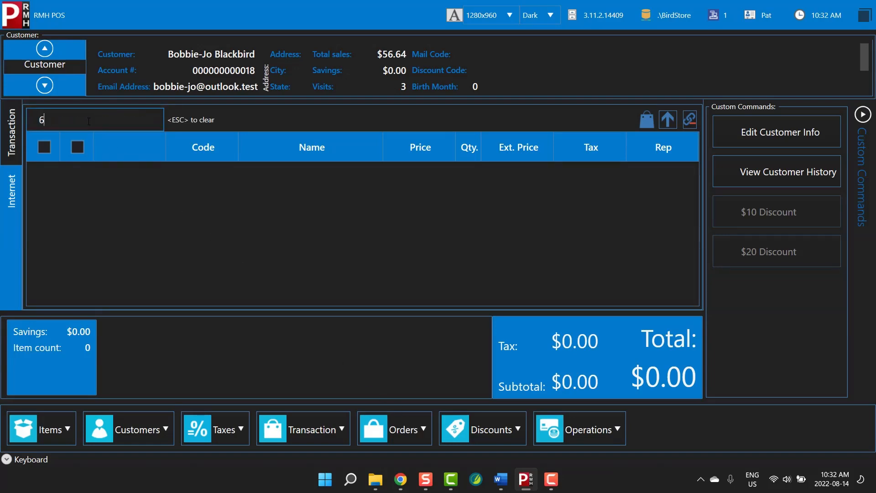
text(30088501085)
key(Return)
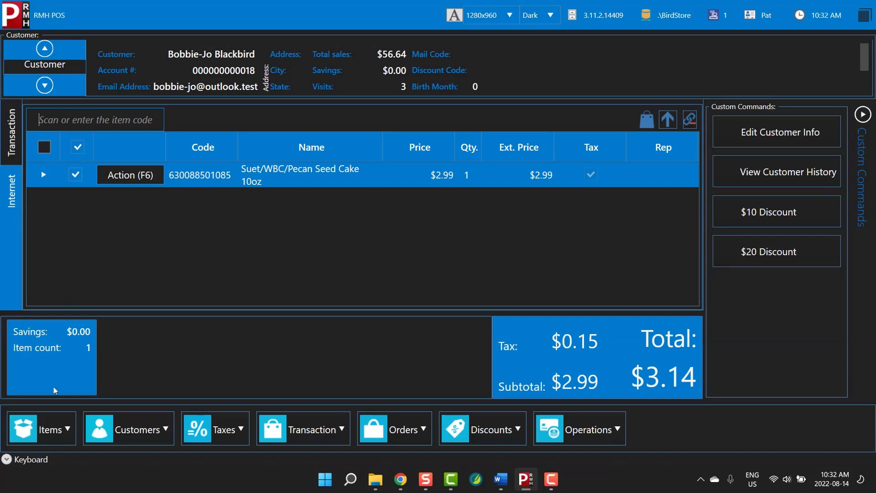
click(48, 418)
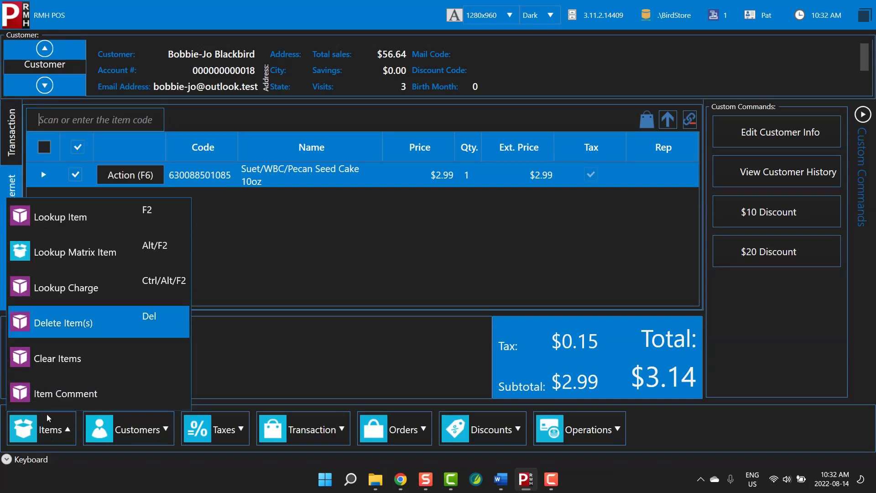
Look up 'suet' items and add the Fdr/MRB/Basket 8 oz at $4.99 to the sale
click(36, 224)
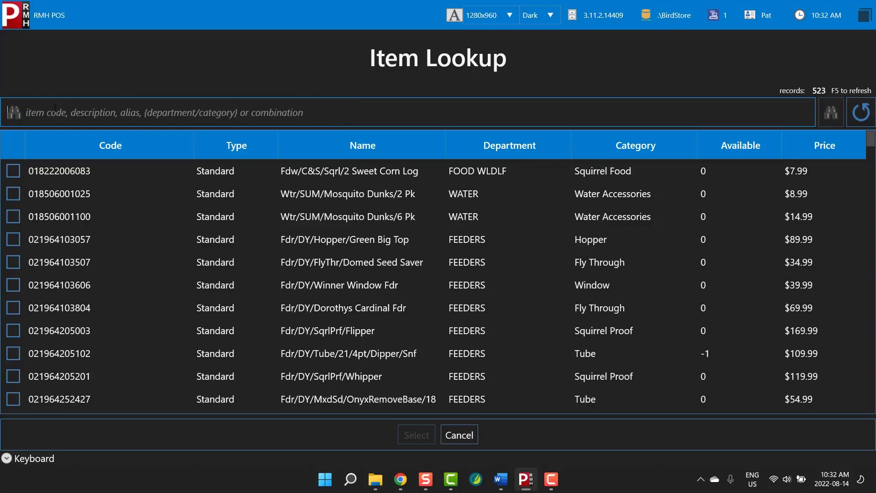
text(suet)
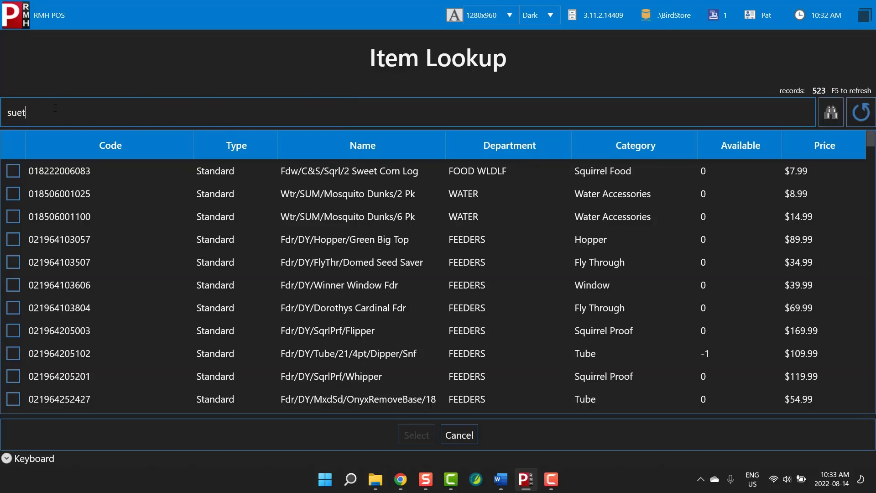
key(Return)
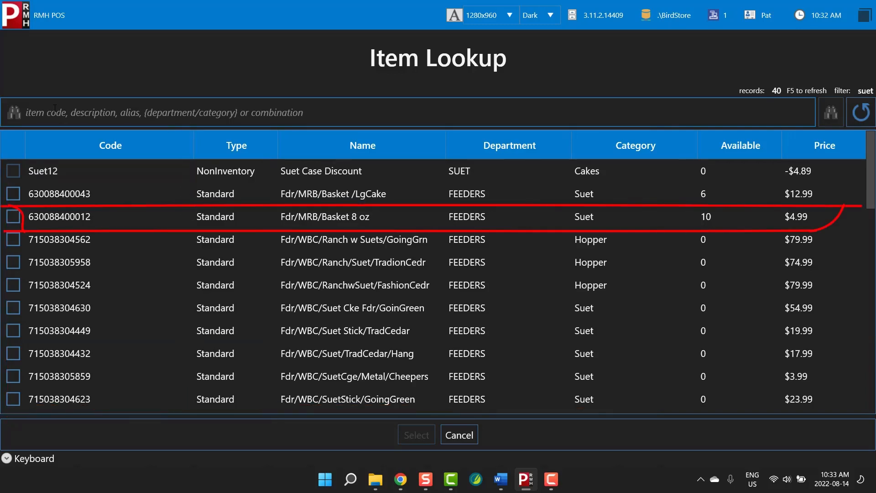
click(13, 217)
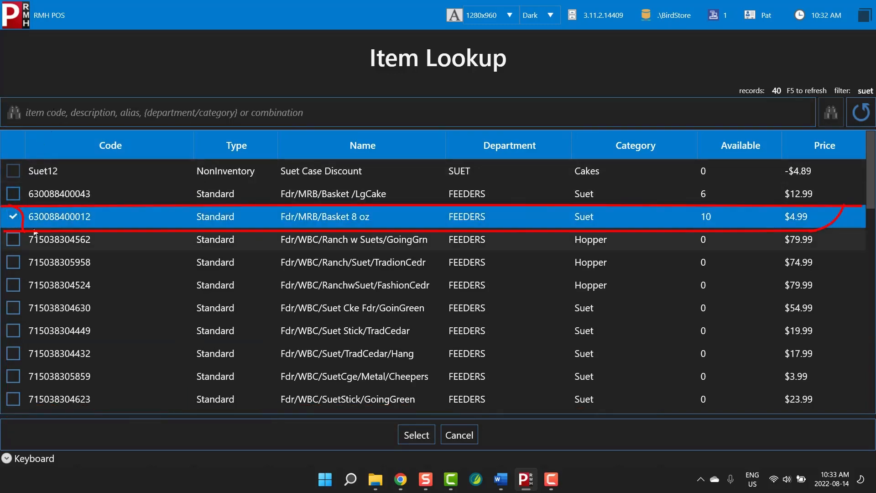
click(407, 435)
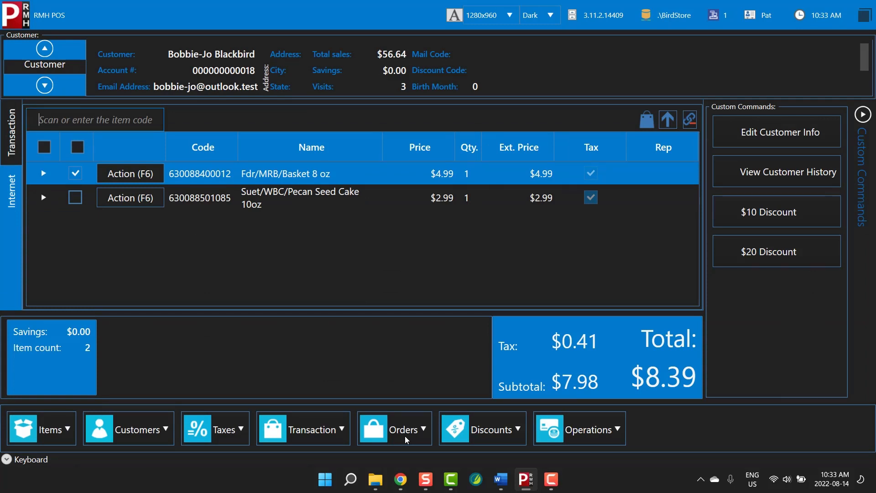
Search items for 'cake' and add the PatioWise Cake 10oz and Birdwise Cake 8oz
click(65, 421)
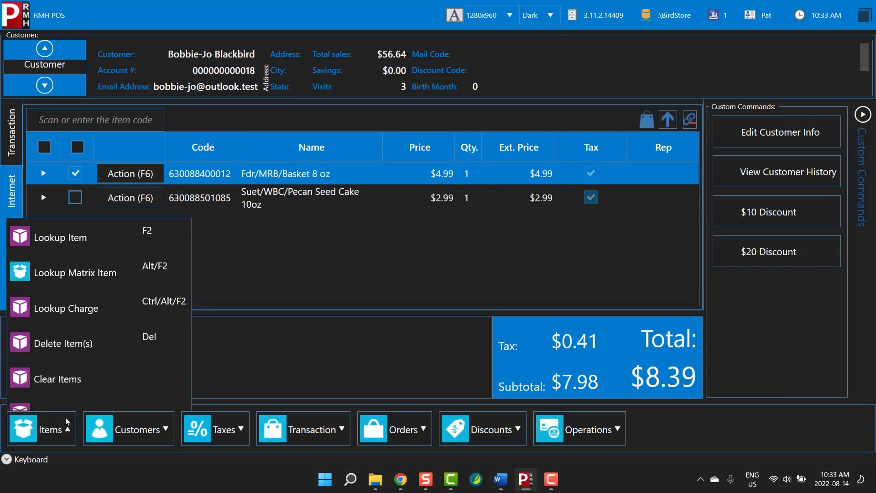
click(53, 219)
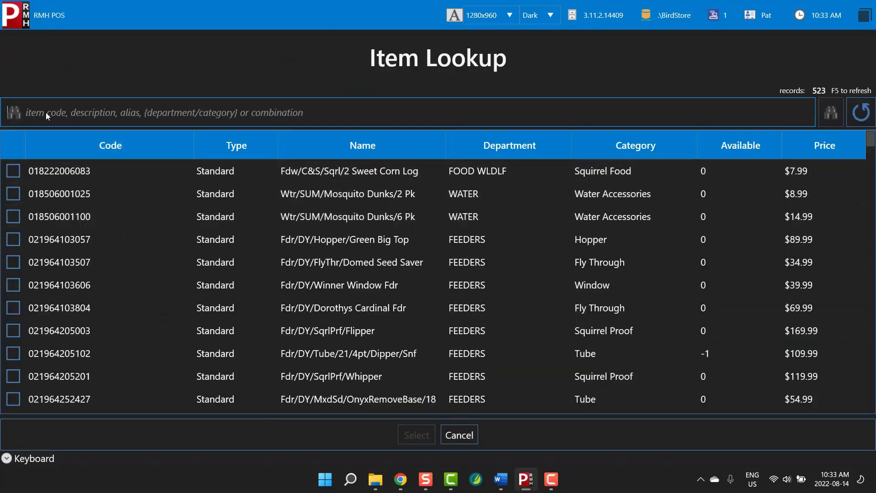
text(cake)
key(Return)
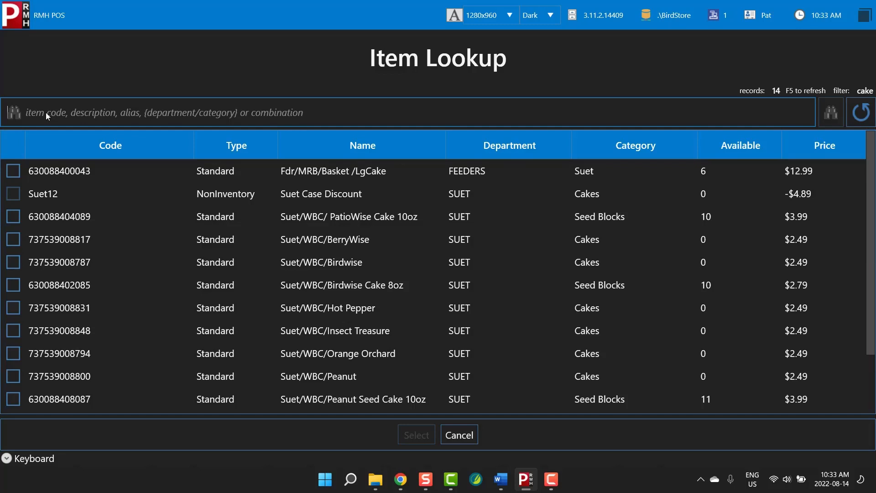
click(13, 216)
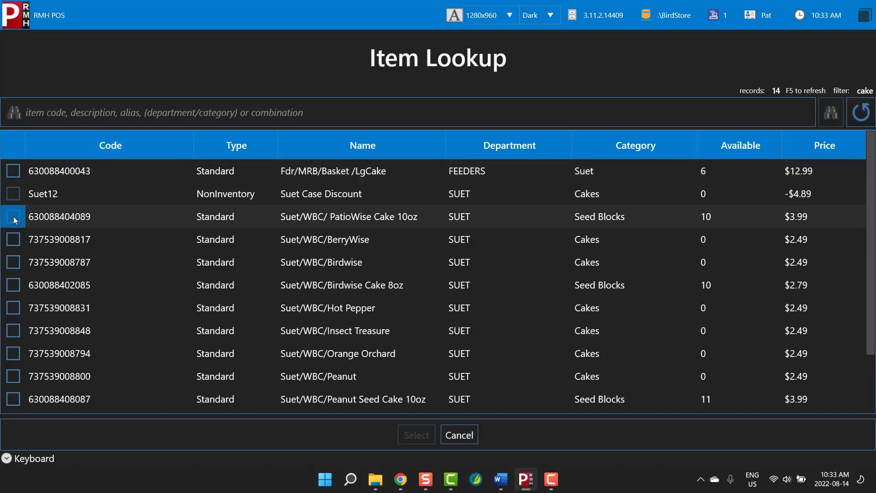
click(16, 284)
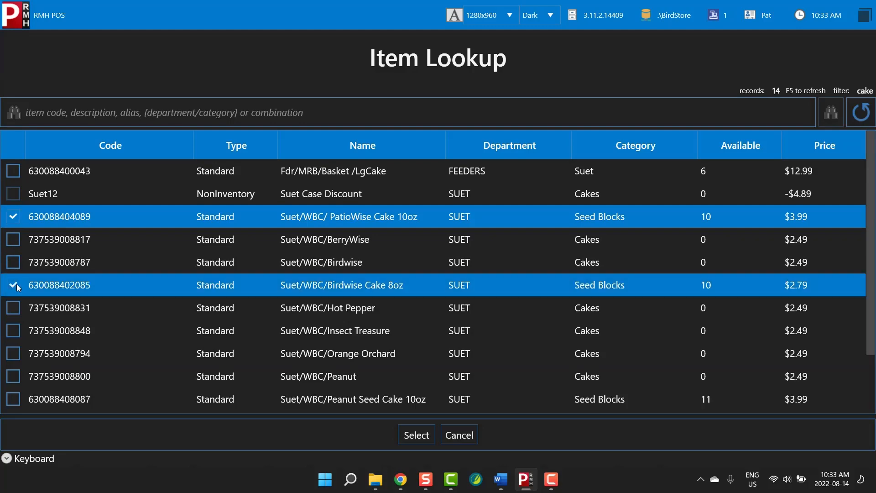
click(417, 441)
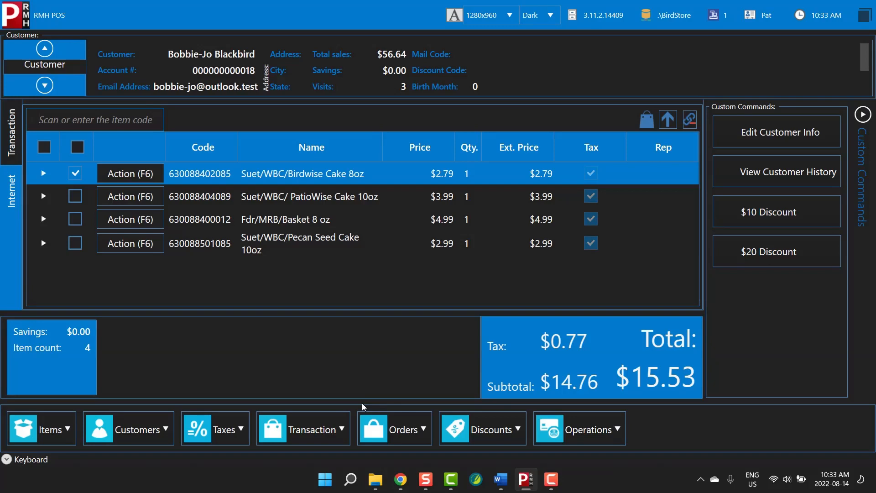
Raise the Pecan Seed Cake 10oz line to quantity 3, totalling $8.97
click(138, 246)
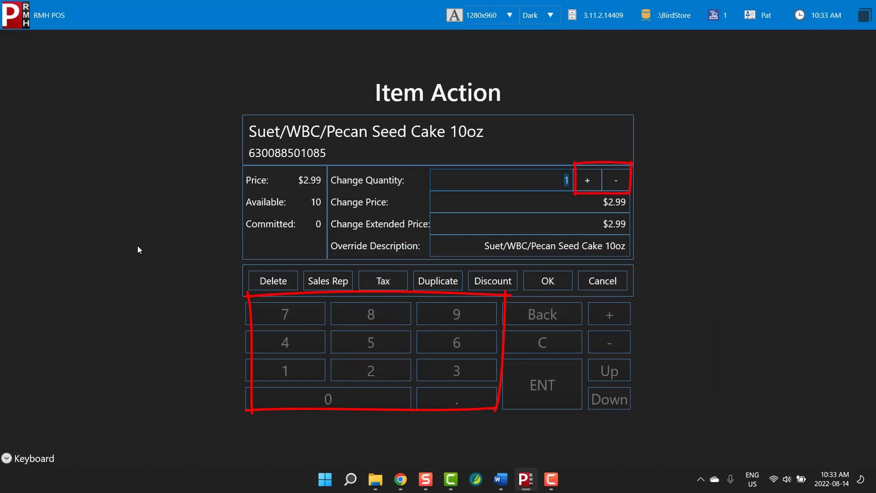
click(591, 174)
click(592, 174)
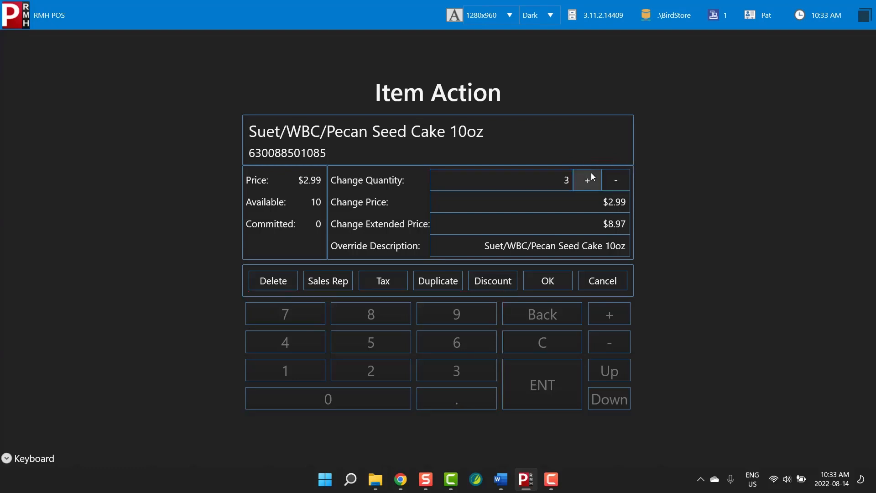
click(559, 281)
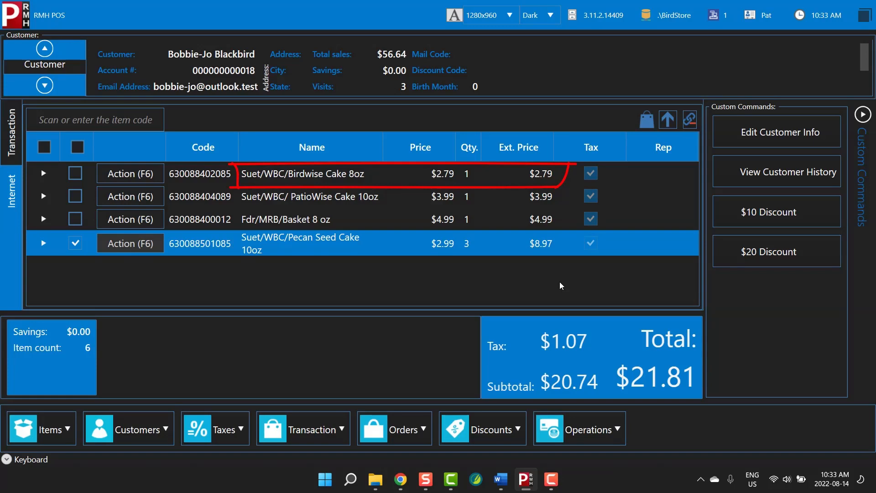
Delete the Birdwise Cake 8oz line, dropping the total to $18.88
click(140, 177)
click(272, 280)
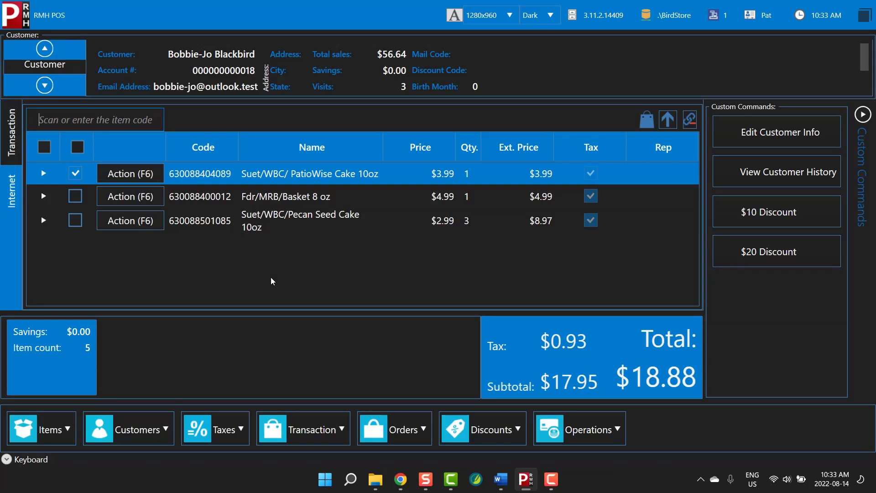
Bring up the Tender screen showing $18.88 due
click(336, 427)
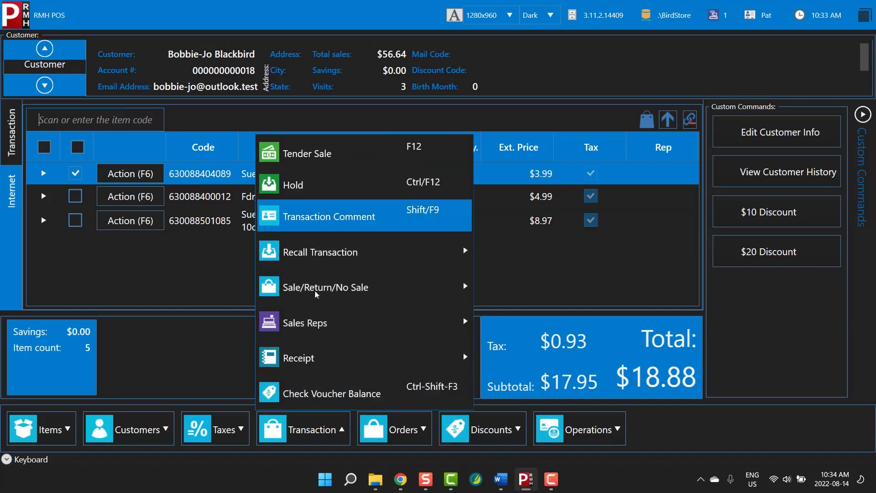
click(297, 161)
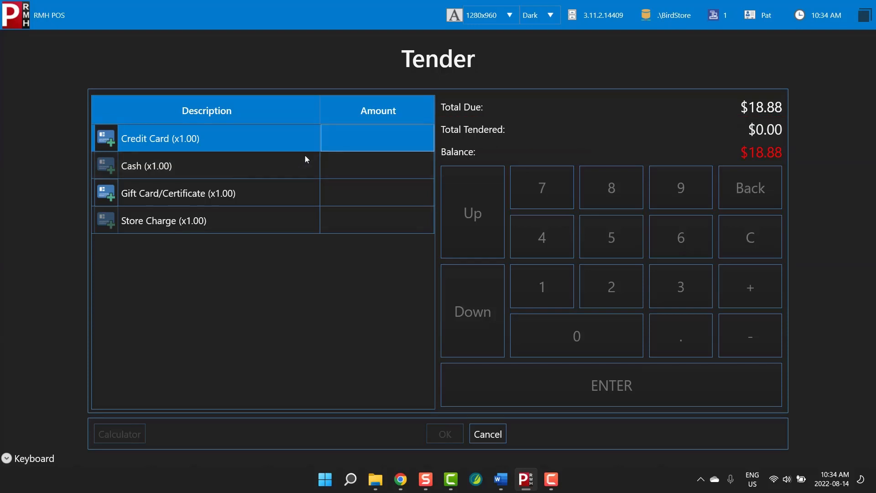
Tender $15.00 on credit card and clear the trial $10.00 cash amount
click(387, 139)
text(15.00)
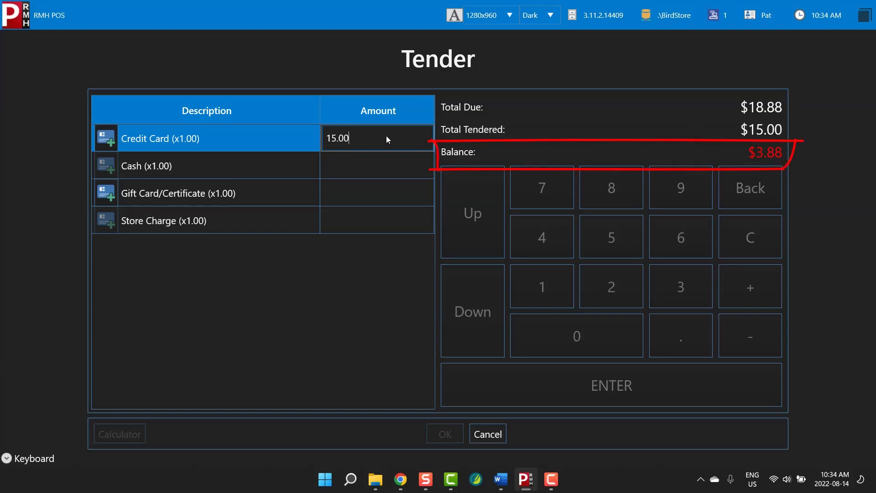
click(391, 168)
text(10.00)
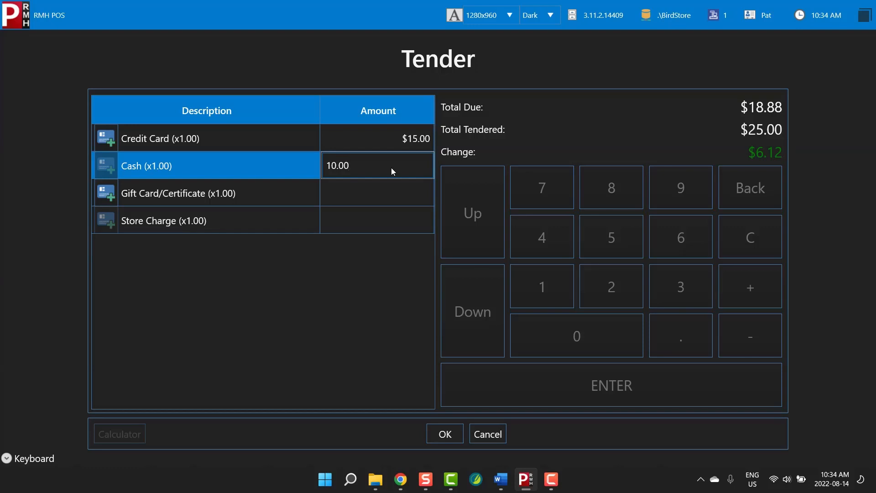
key(BackSpace)
key(BackSpace)
key(BackSpace)
key(BackSpace)
key(BackSpace)
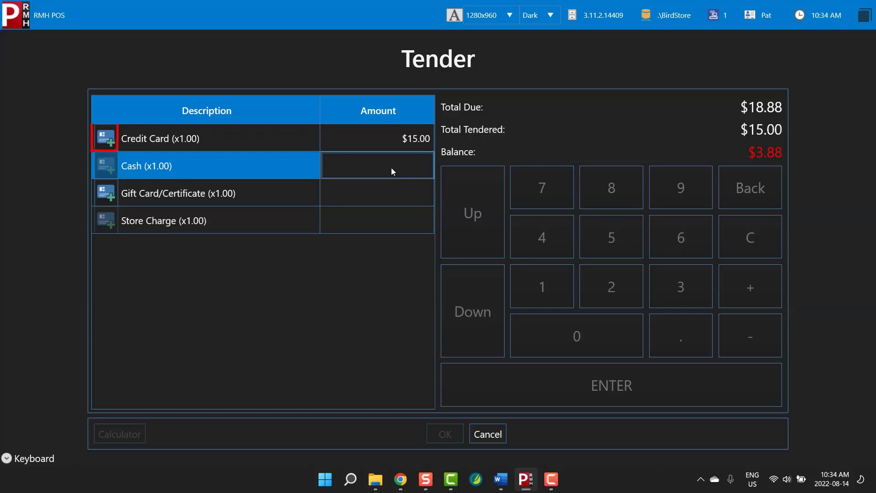
Pay the remaining $3.88 on a second credit card line and finish the payment
click(112, 143)
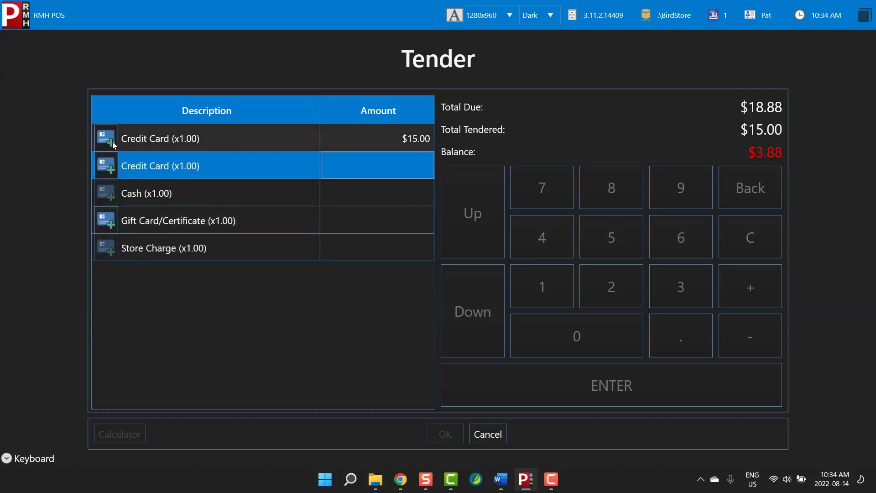
click(397, 168)
text(3.88)
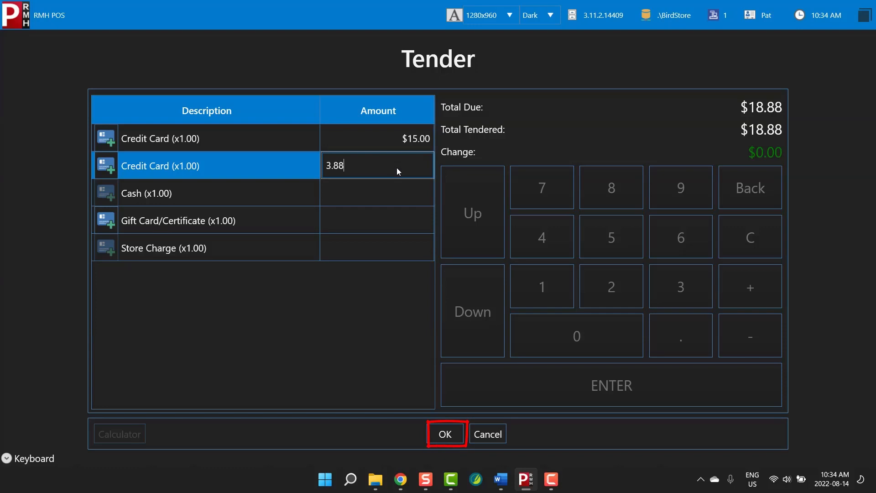
click(460, 435)
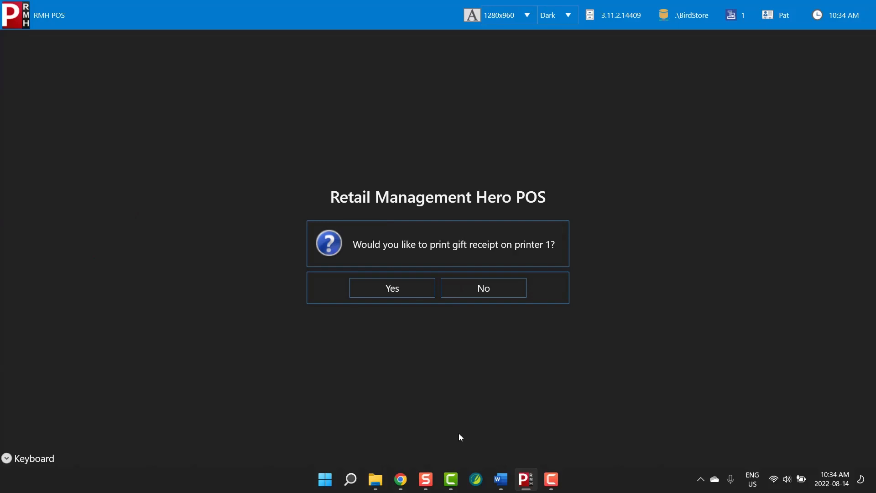
Print the gift receipt, skip the customer lookup, and log the cashier out
click(418, 290)
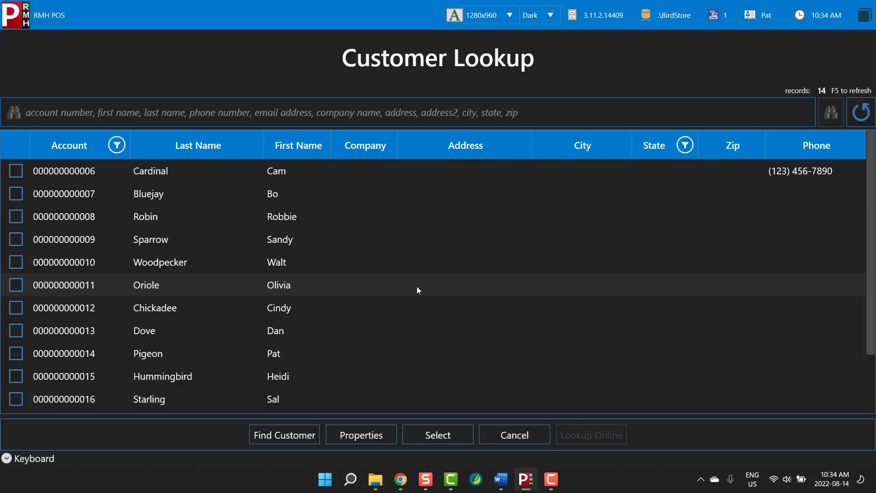
click(534, 439)
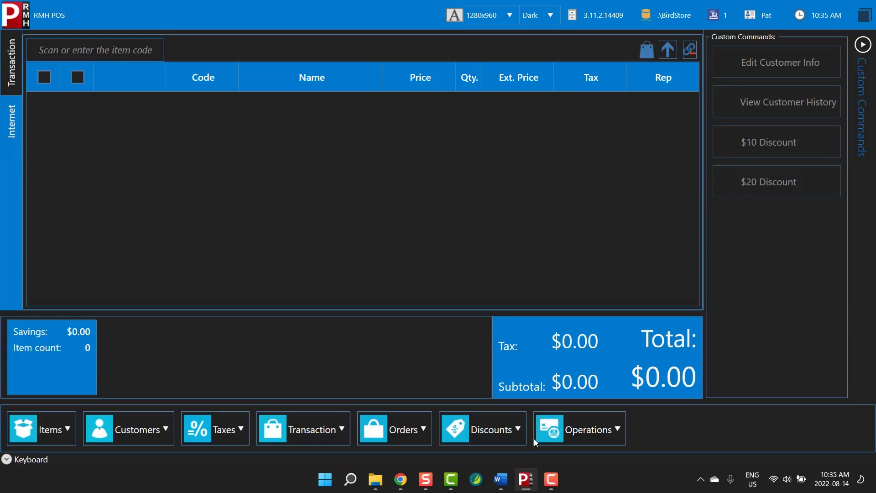
click(613, 431)
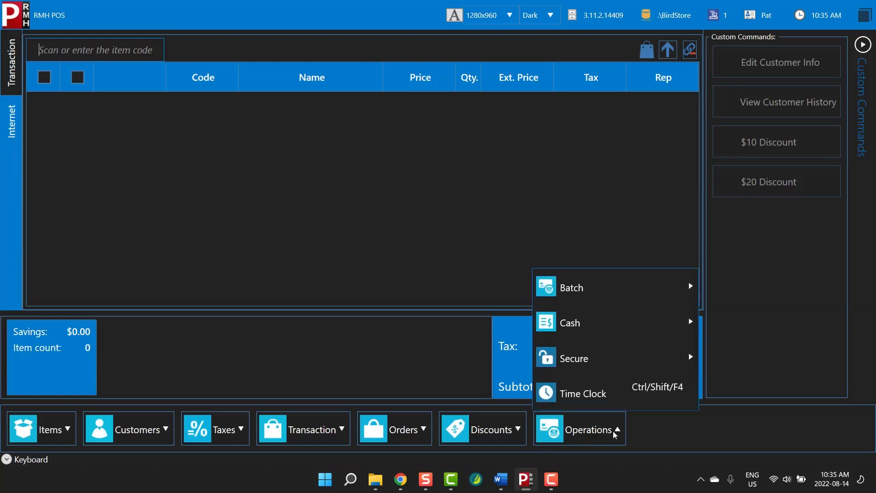
mouse_move(588, 358)
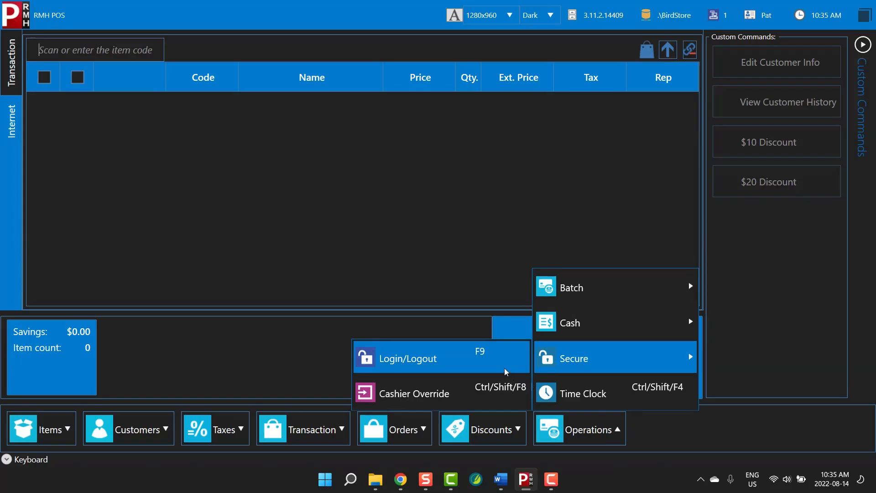
click(505, 367)
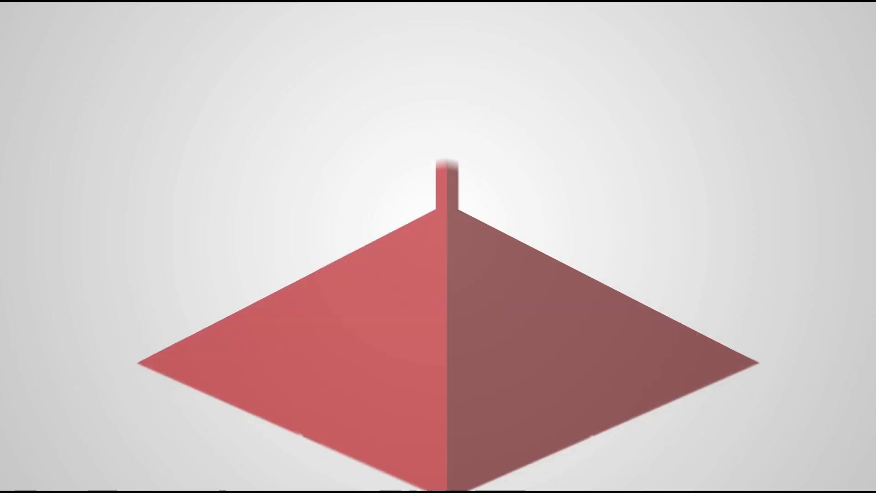